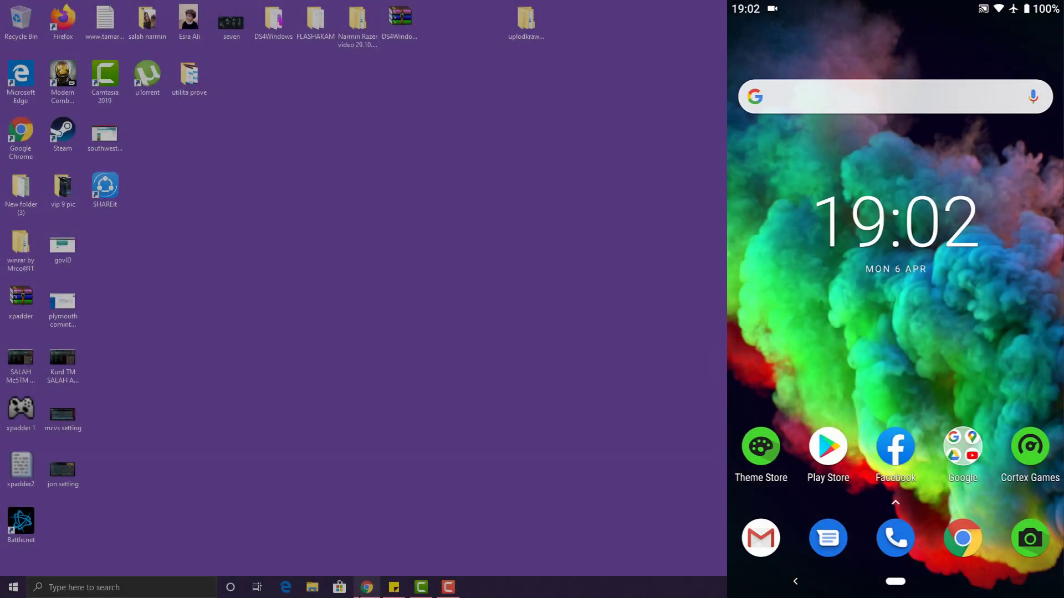
# Download the Windows SHAREit installer from ushareit.com and show it in the Downloads folder
pyautogui.click(366, 586)
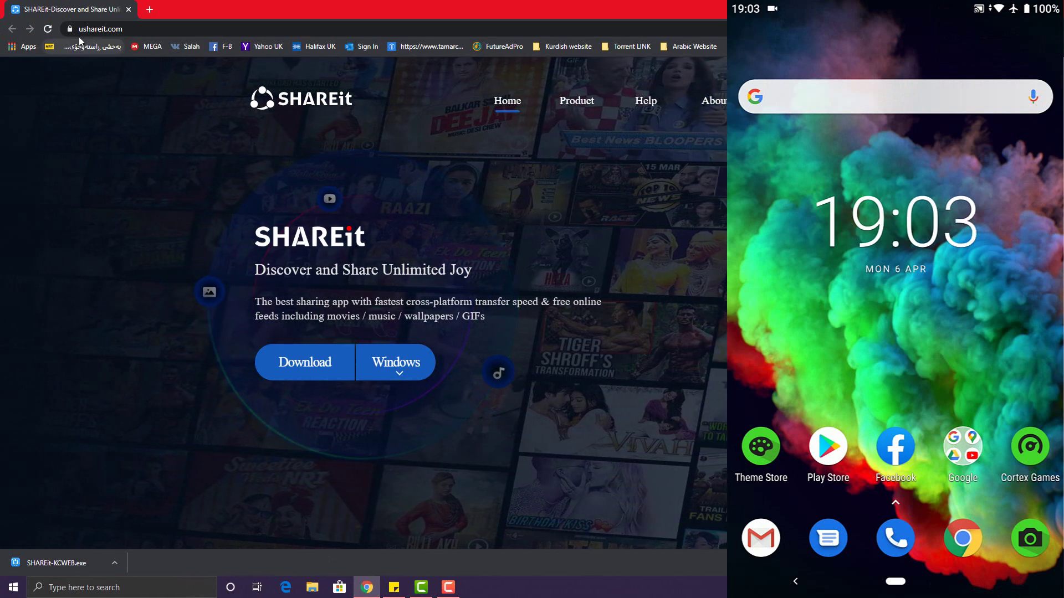
pyautogui.moveTo(380, 368)
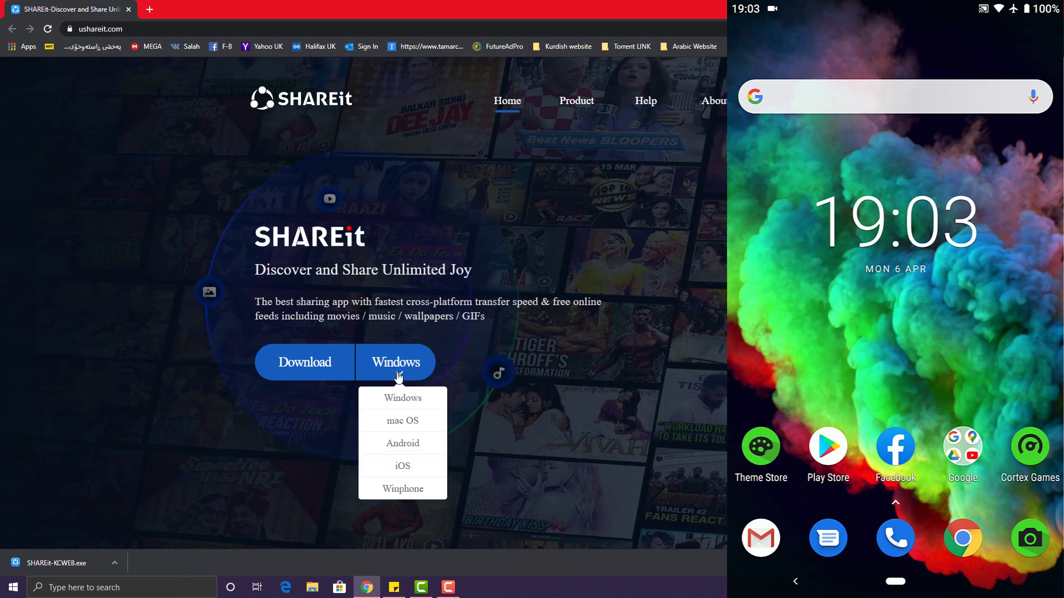
pyautogui.click(401, 398)
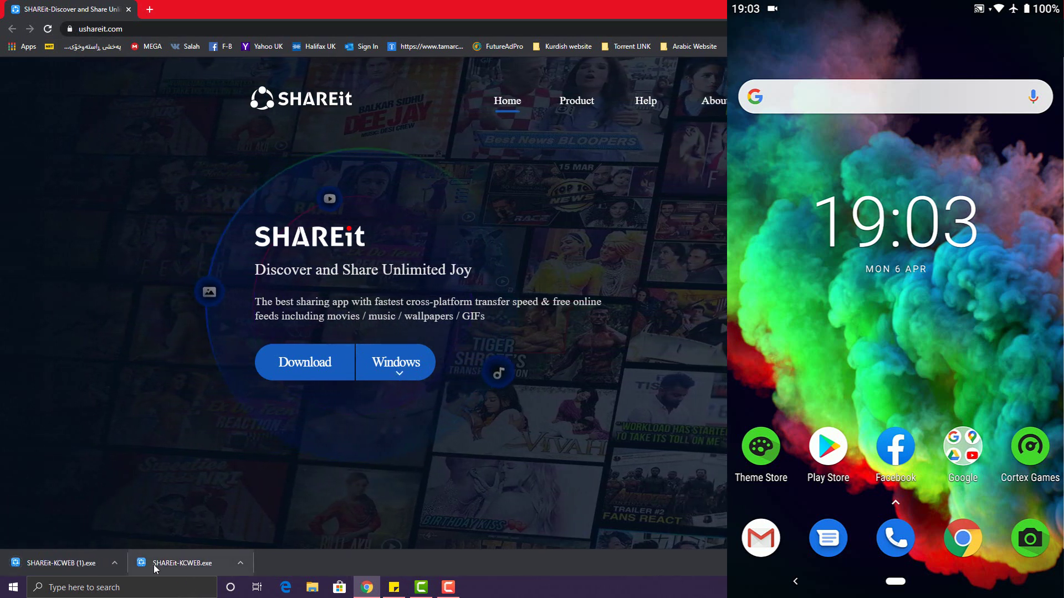
pyautogui.click(243, 567)
pyautogui.click(277, 528)
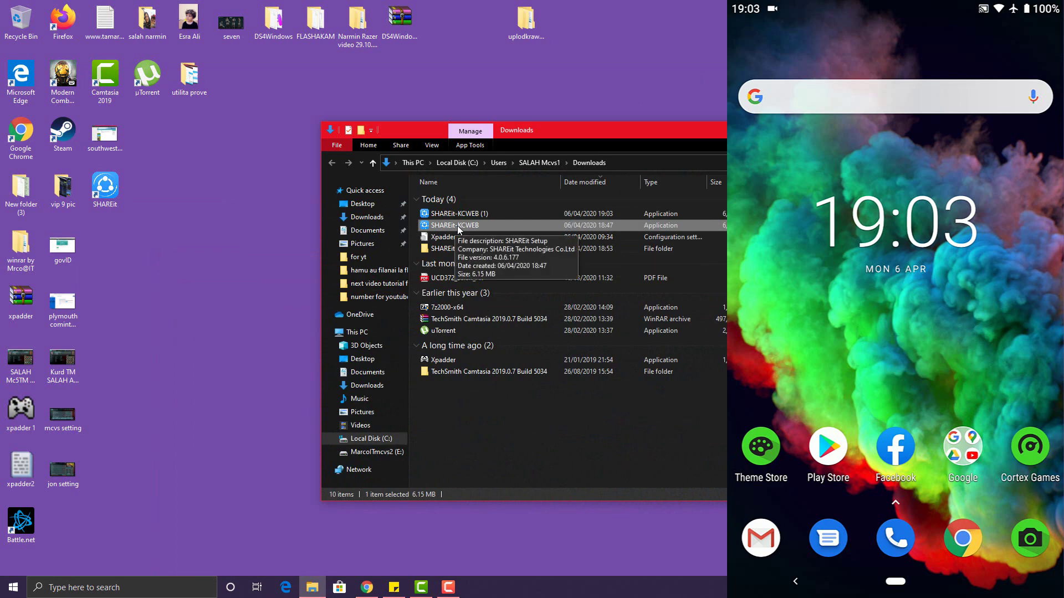
# Launch the SHAREit-KCWEB installer, decline the setup, and minimise Explorer to reveal the desktop
pyautogui.doubleClick(459, 226)
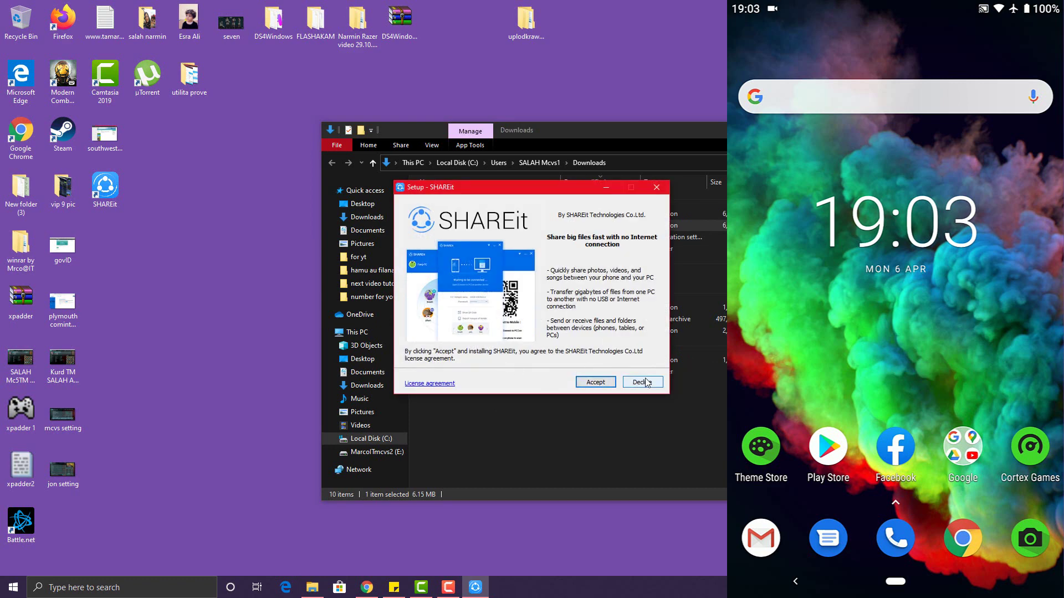
pyautogui.click(643, 383)
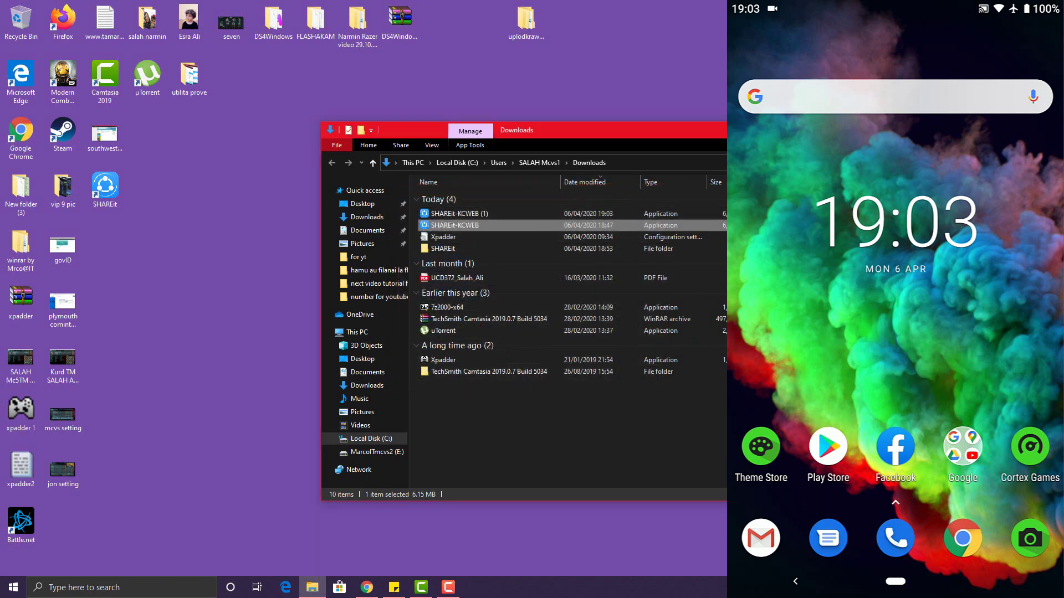
pyautogui.press('super+d')
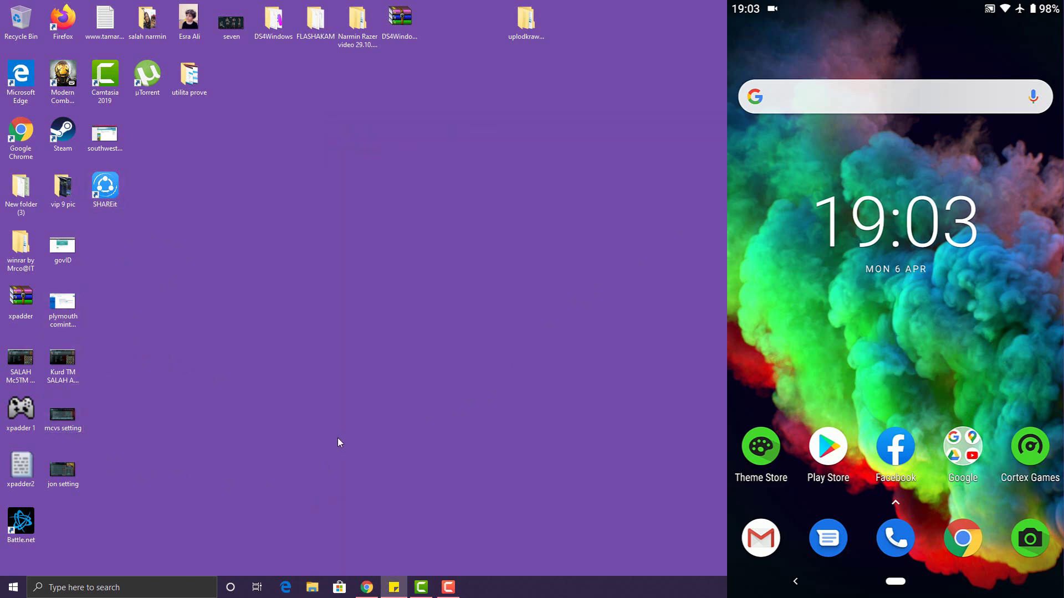
# Launch the SHAREit PC app from its desktop shortcut
pyautogui.click(105, 200)
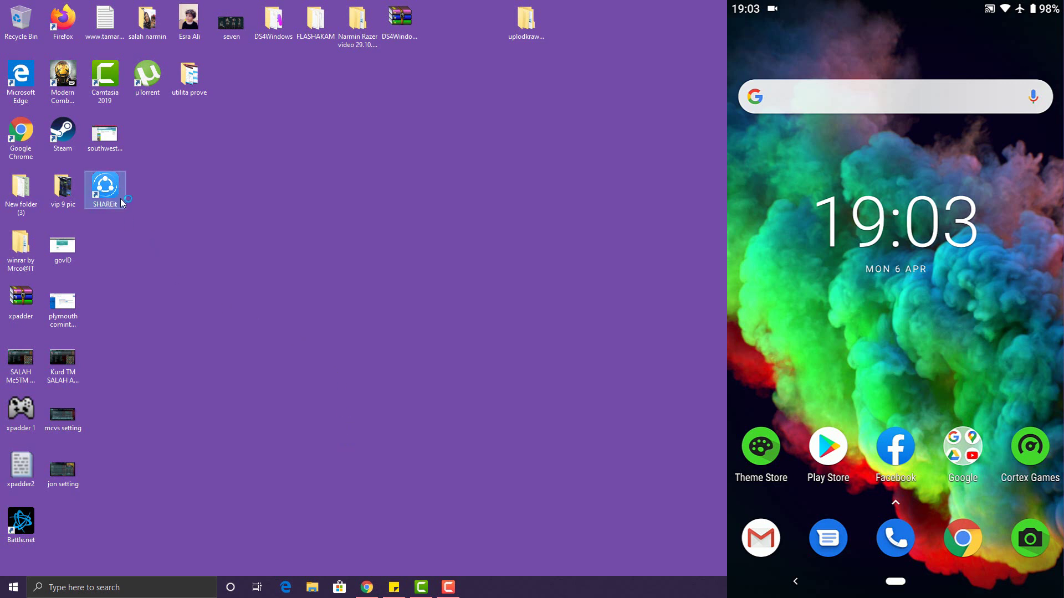
pyautogui.click(522, 330)
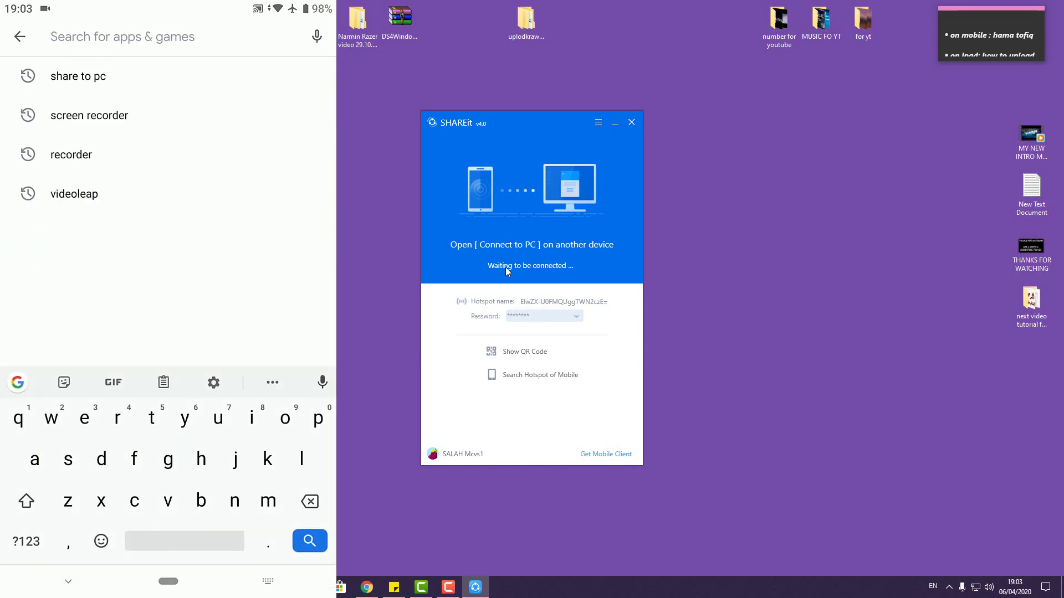
# Search Google Play for 'share' and check that SHAREit is installed on the phone
pyautogui.write('shar')
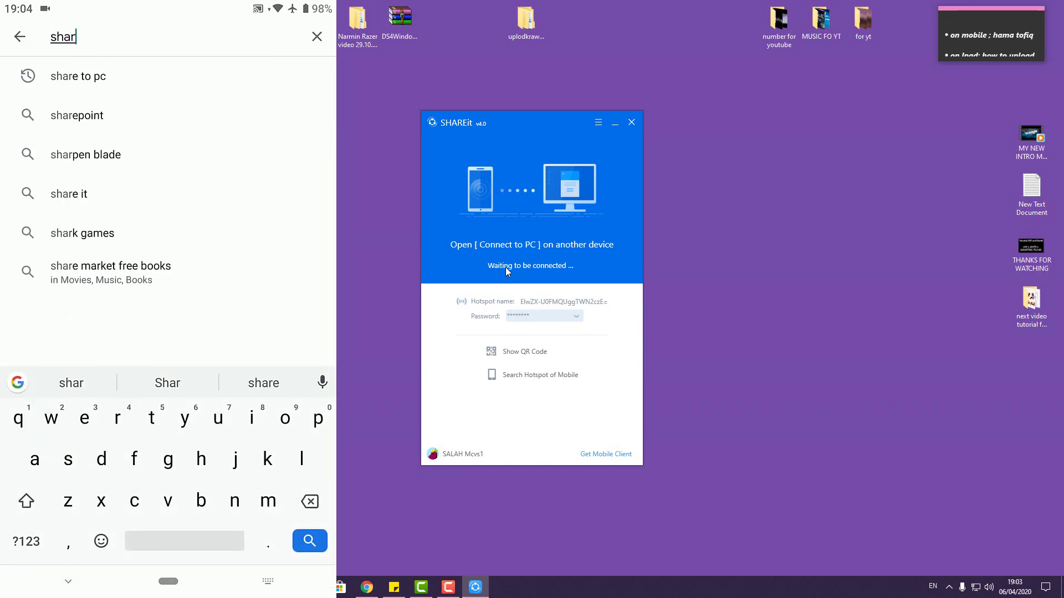
pyautogui.write('e')
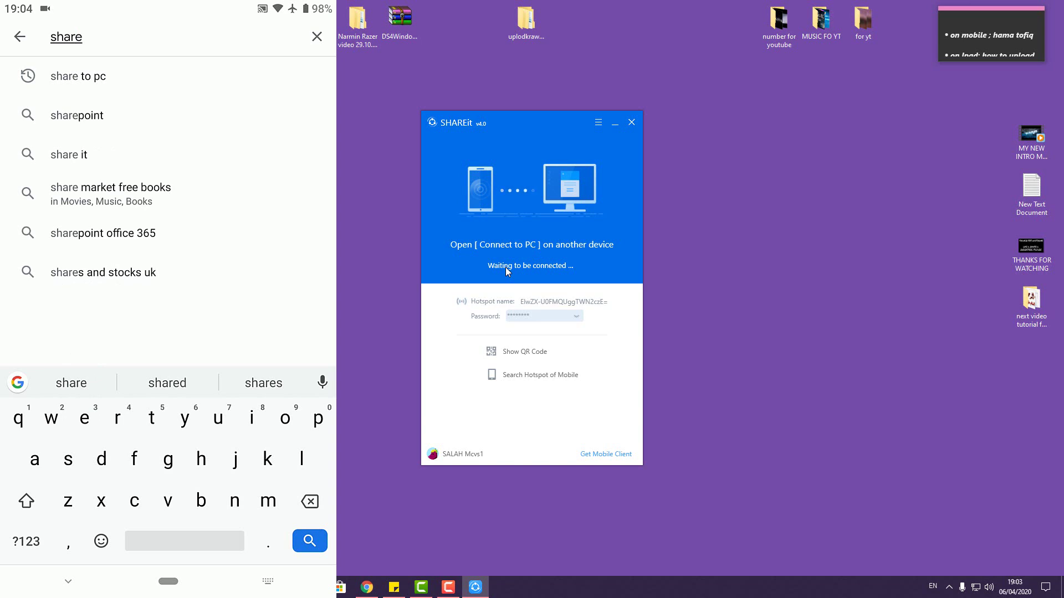
pyautogui.click(69, 154)
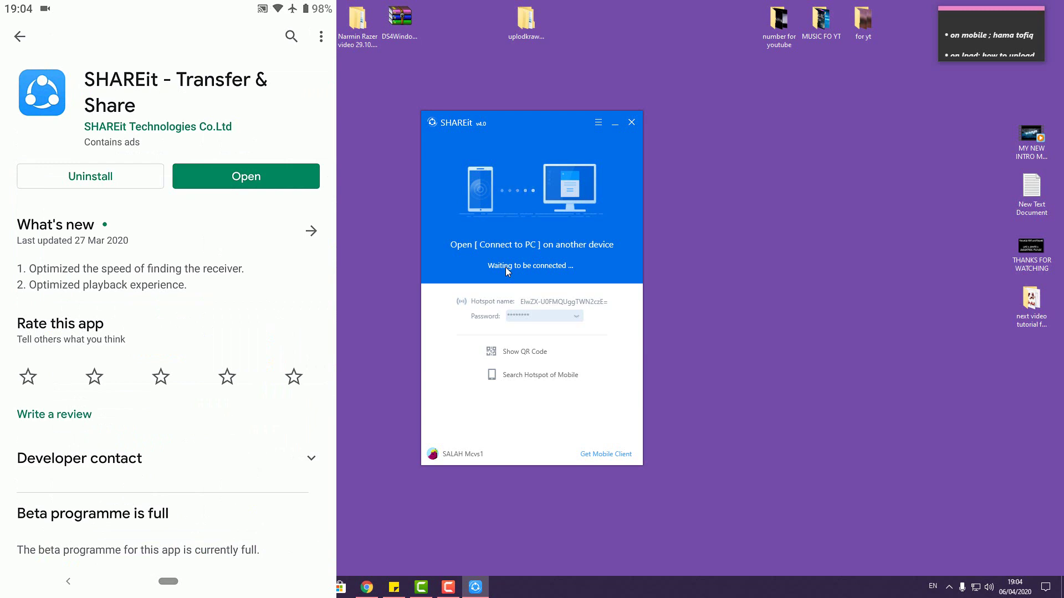
pyautogui.scroll(-10, 168, 300)
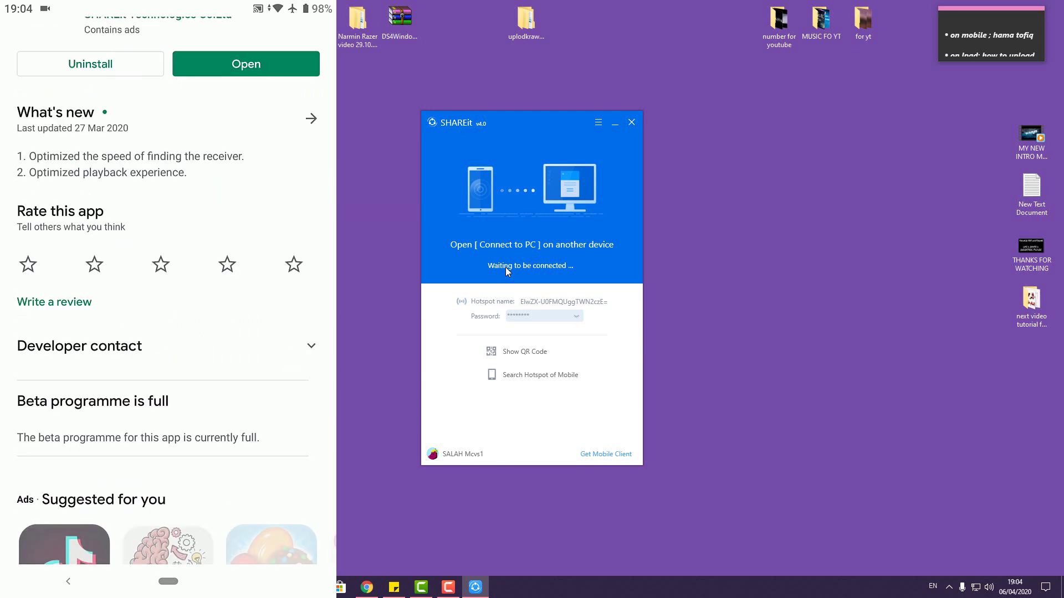
pyautogui.scroll(10, 168, 299)
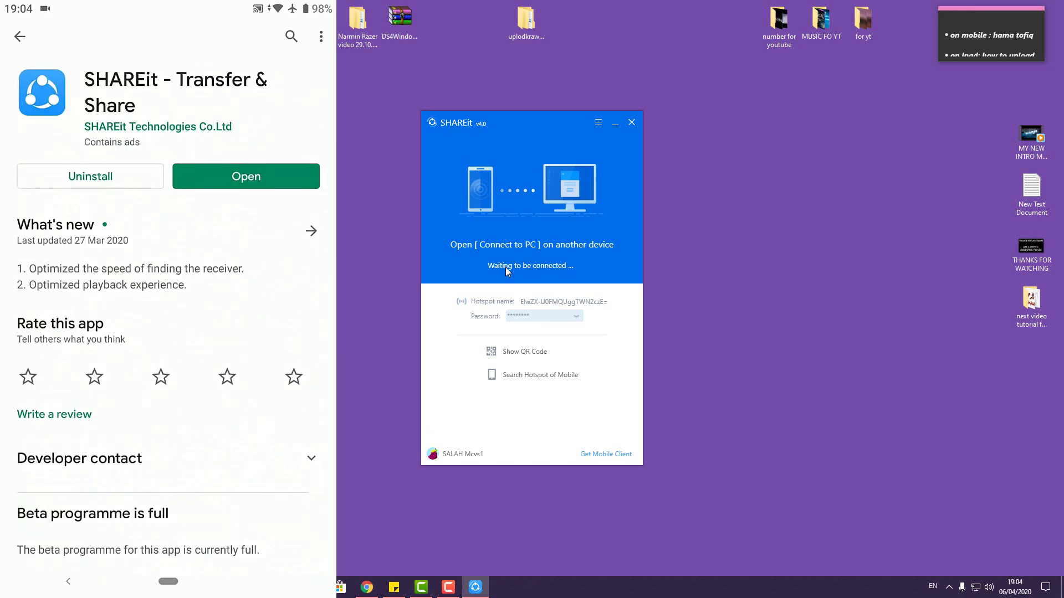
# Go to the phone's home screen, open the app drawer and launch SHAREit
pyautogui.moveTo(168, 582); pyautogui.dragTo(168, 333)
pyautogui.moveTo(168, 443); pyautogui.dragTo(168, 166)
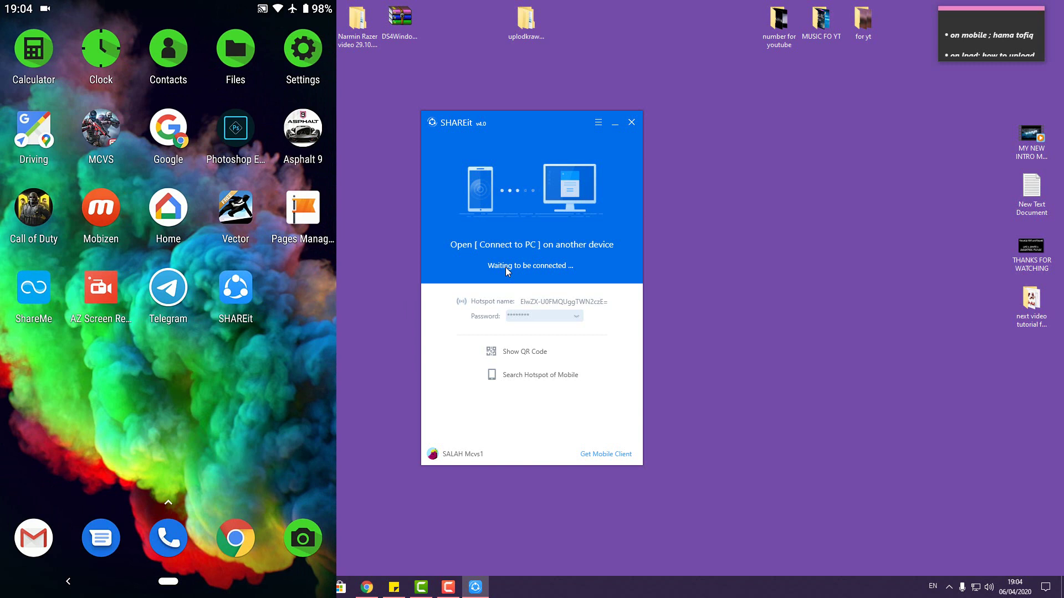
pyautogui.click(235, 288)
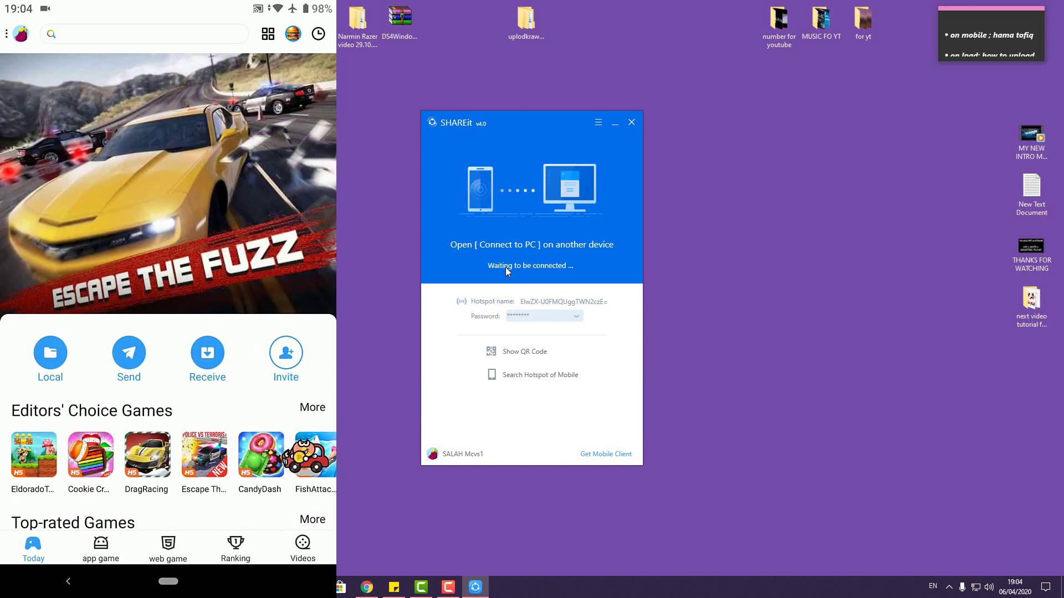
# Scroll the phone's SHAREit screen while the Connect PC radar finds the PC
pyautogui.scroll(-2, 168, 277)
pyautogui.scroll(-4, 167, 277)
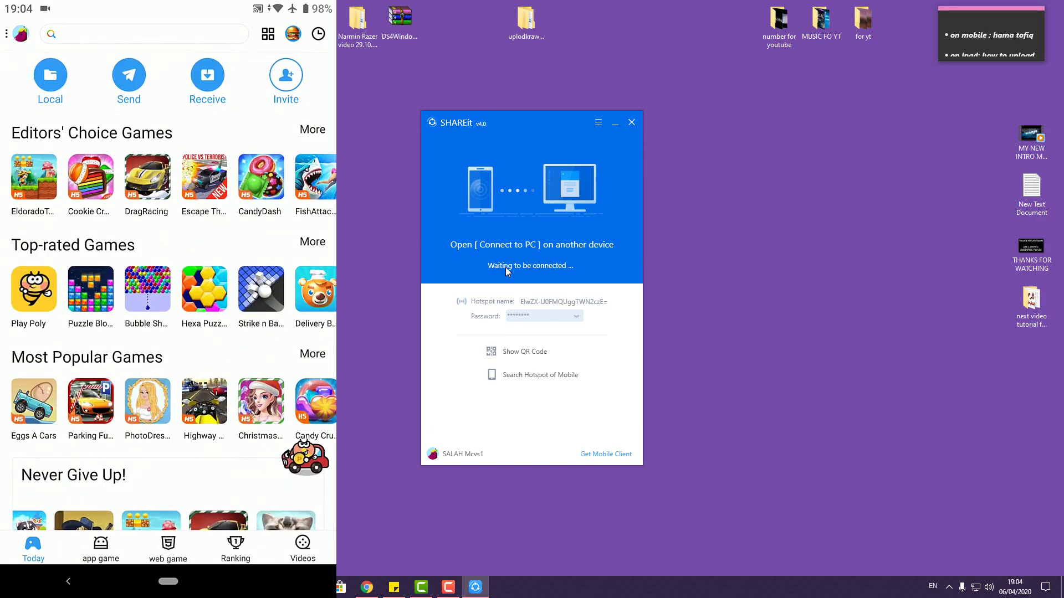
pyautogui.scroll(5, 168, 277)
pyautogui.scroll(-6, 167, 277)
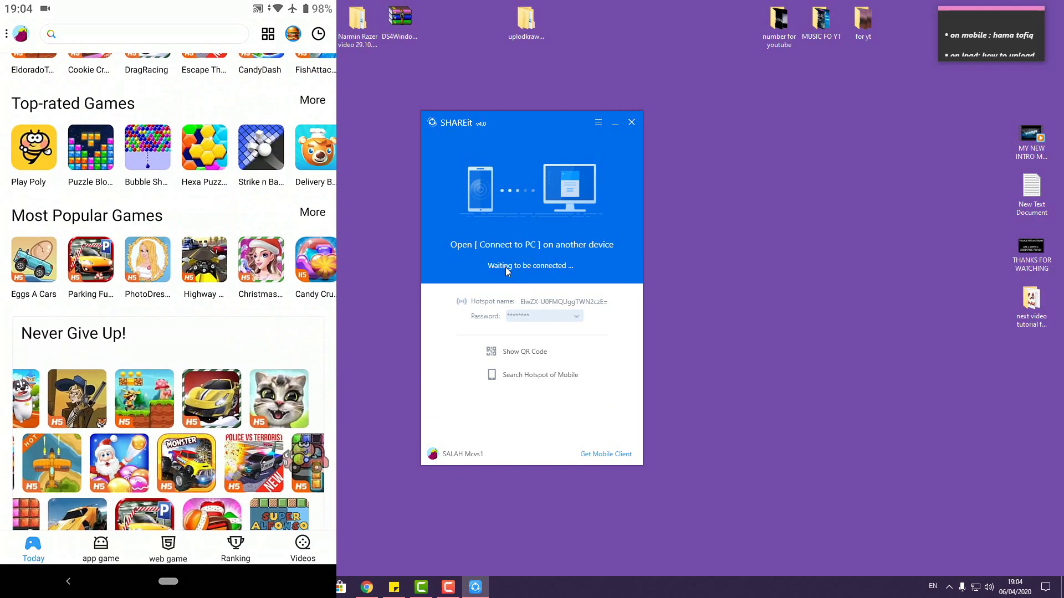
pyautogui.scroll(3, 167, 277)
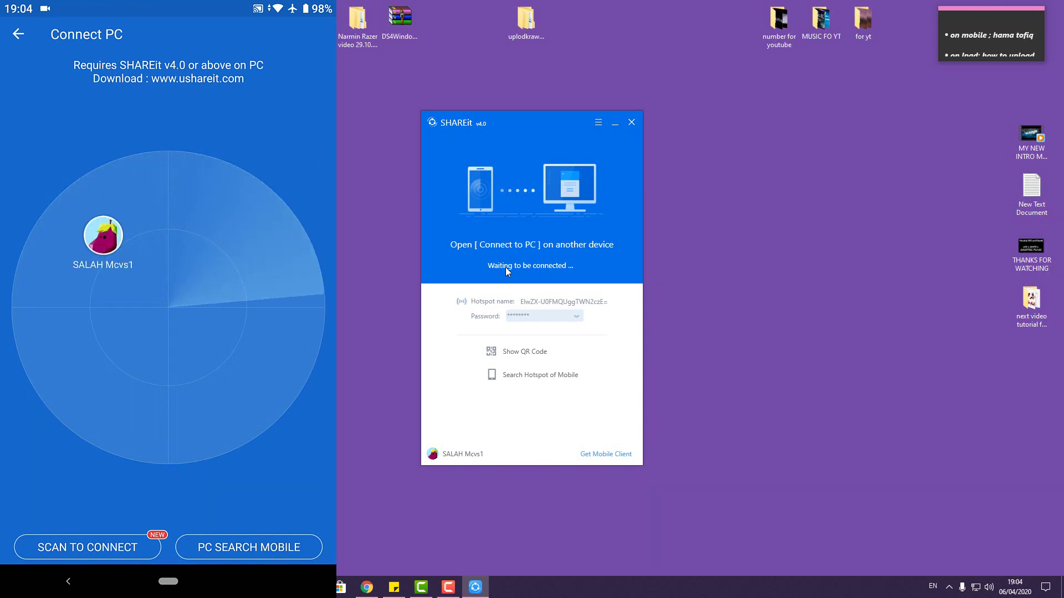
# View the PC's connection QR code, go back, then start Search Hotspot of Mobile
pyautogui.click(526, 352)
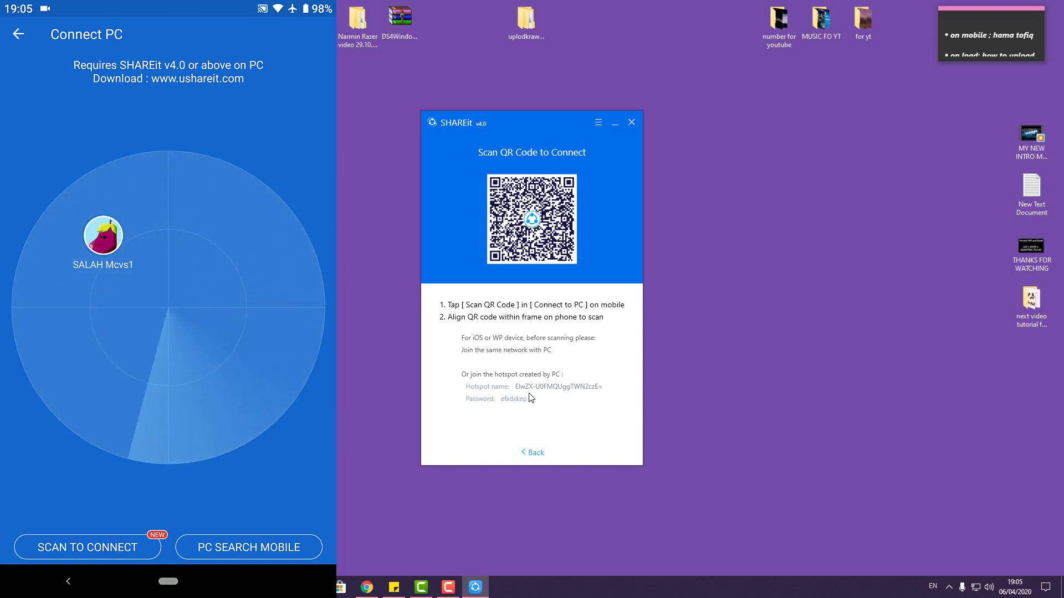
pyautogui.click(526, 453)
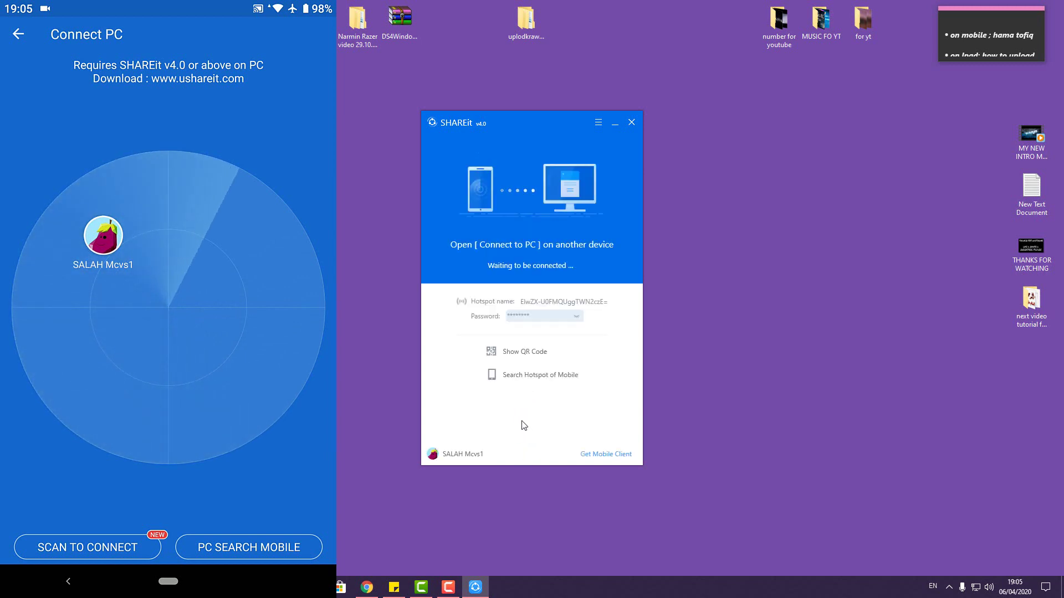
pyautogui.click(525, 381)
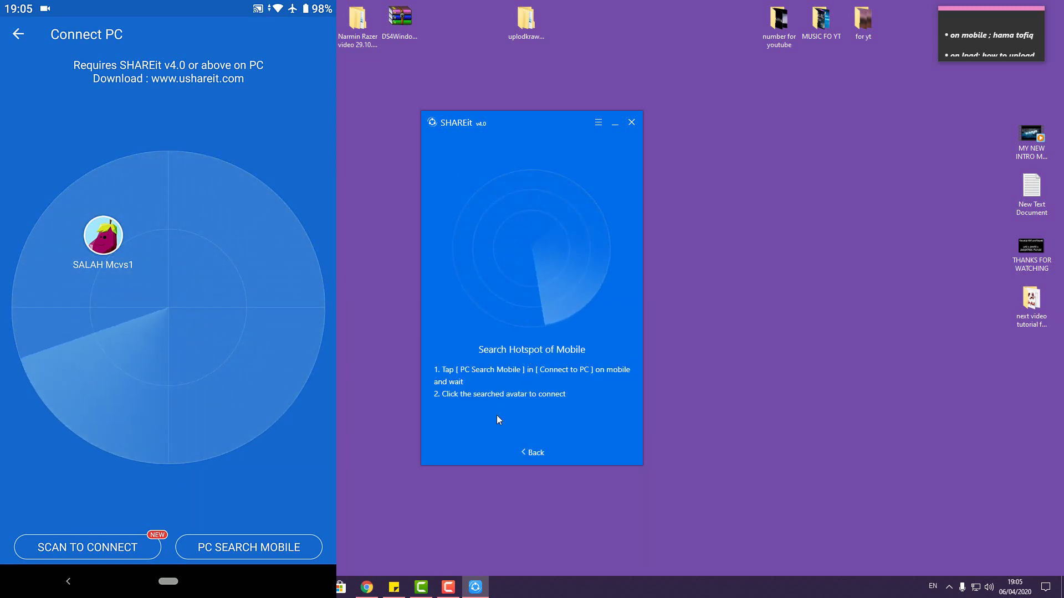
# Leave the hotspot search and return the PC to 'Waiting to be connected'
pyautogui.click(529, 456)
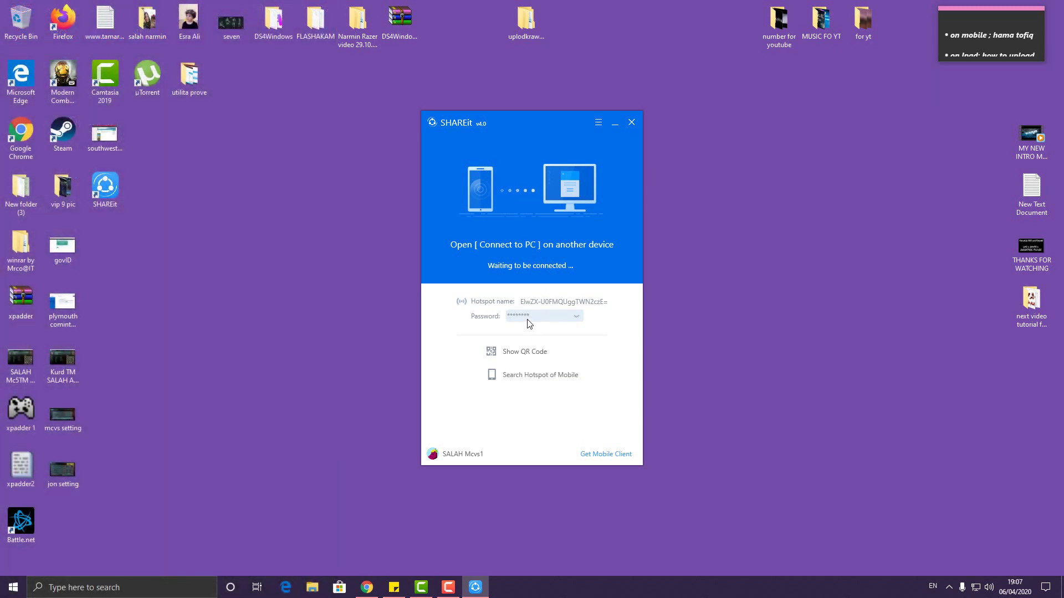
# View and dismiss the PC's QR code, then retry the phone's Connect PC search
pyautogui.click(525, 352)
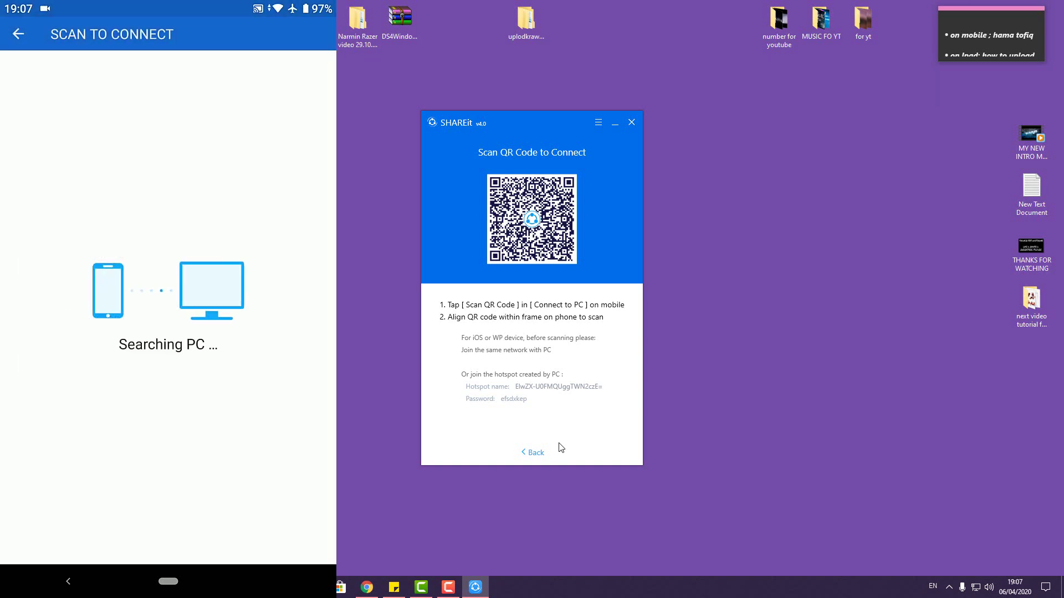
pyautogui.click(534, 453)
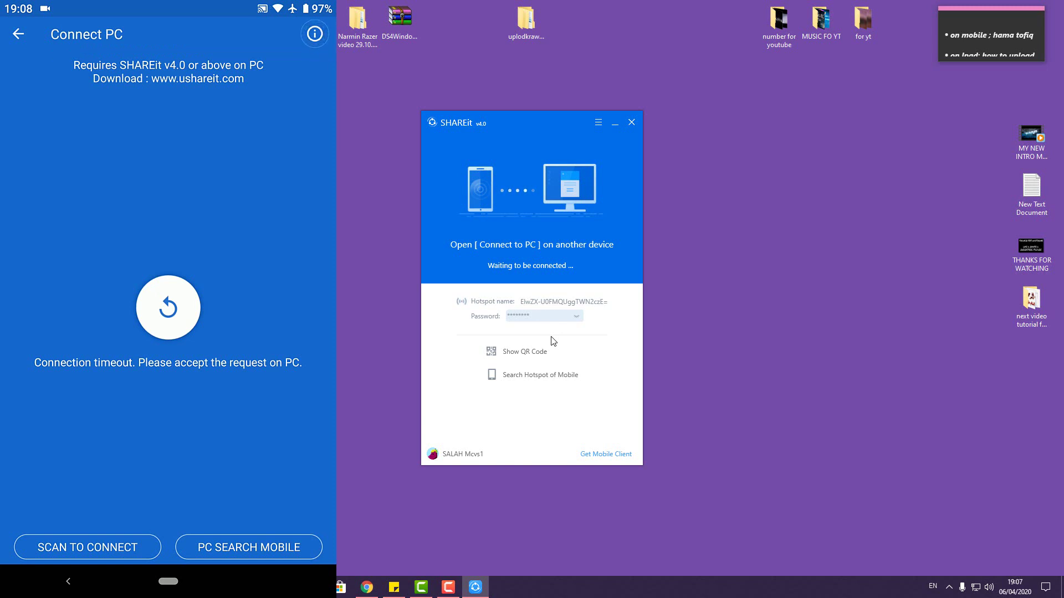
pyautogui.click(168, 308)
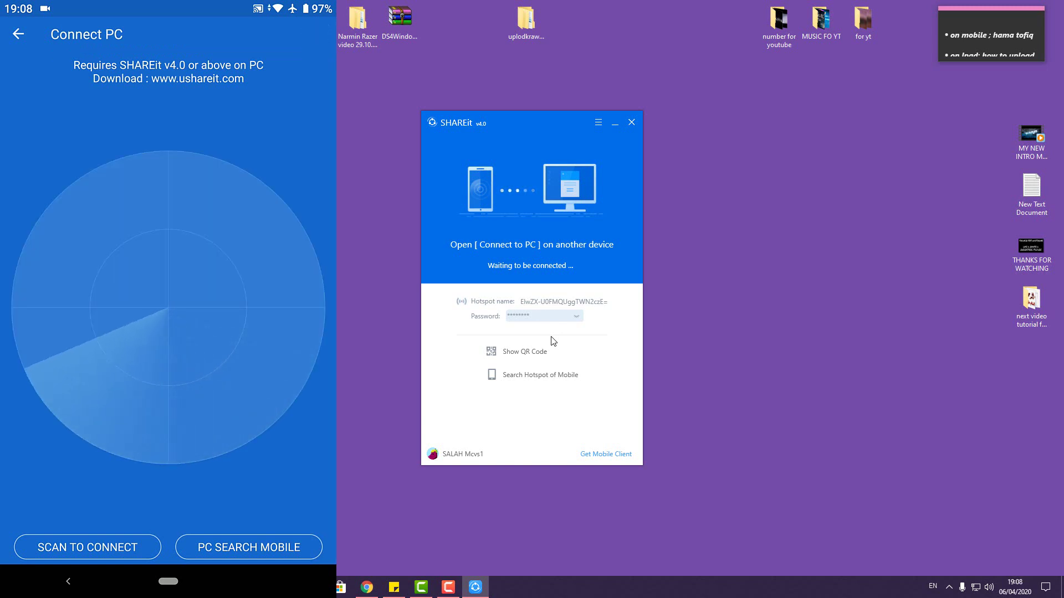
# Tap the PC's avatar on the phone's radar to connect the two devices
pyautogui.click(104, 366)
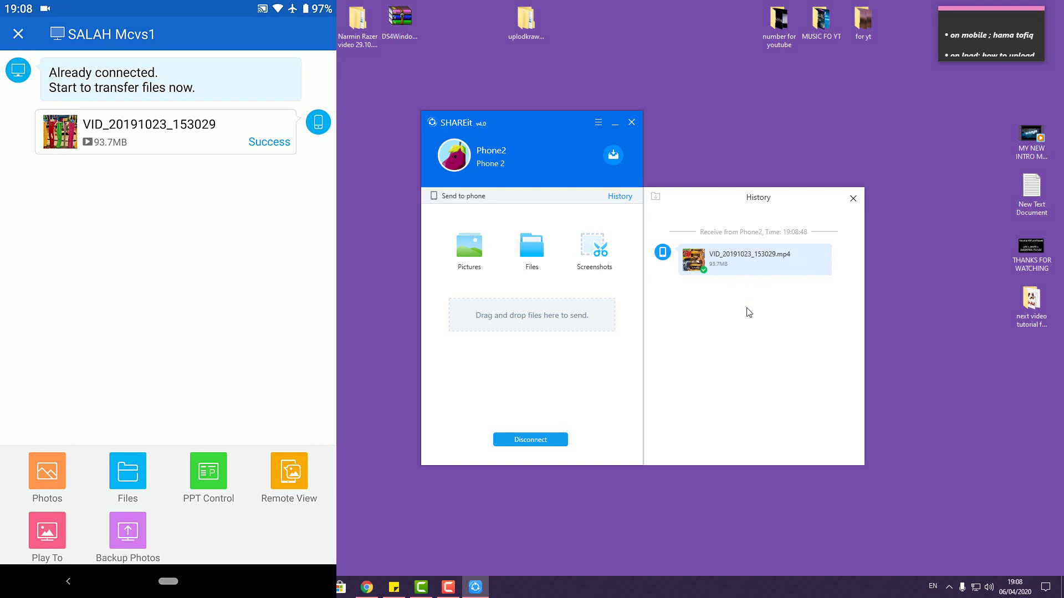
pyautogui.click(819, 259)
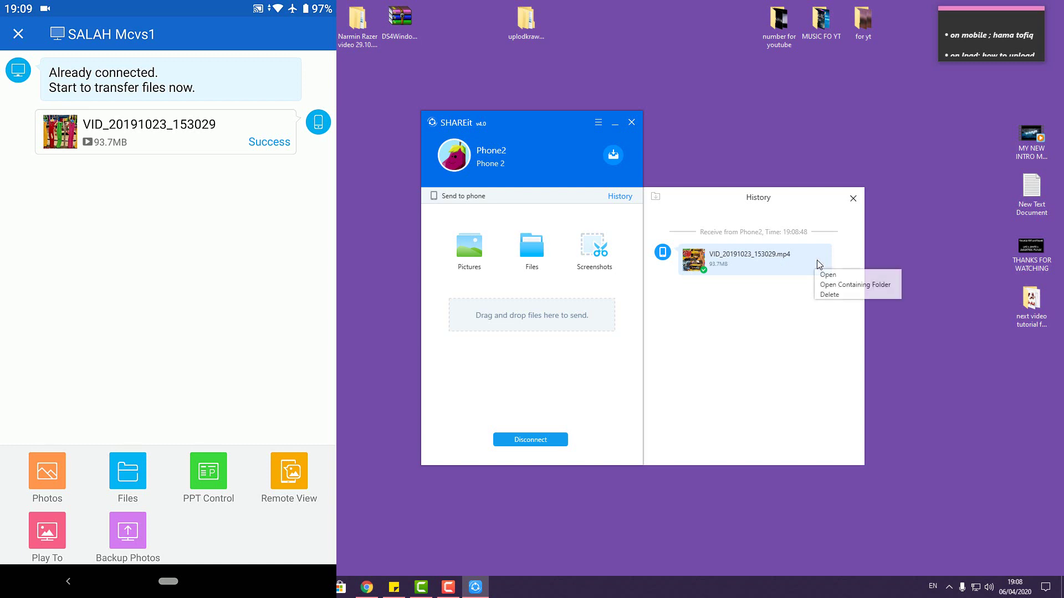
pyautogui.click(841, 284)
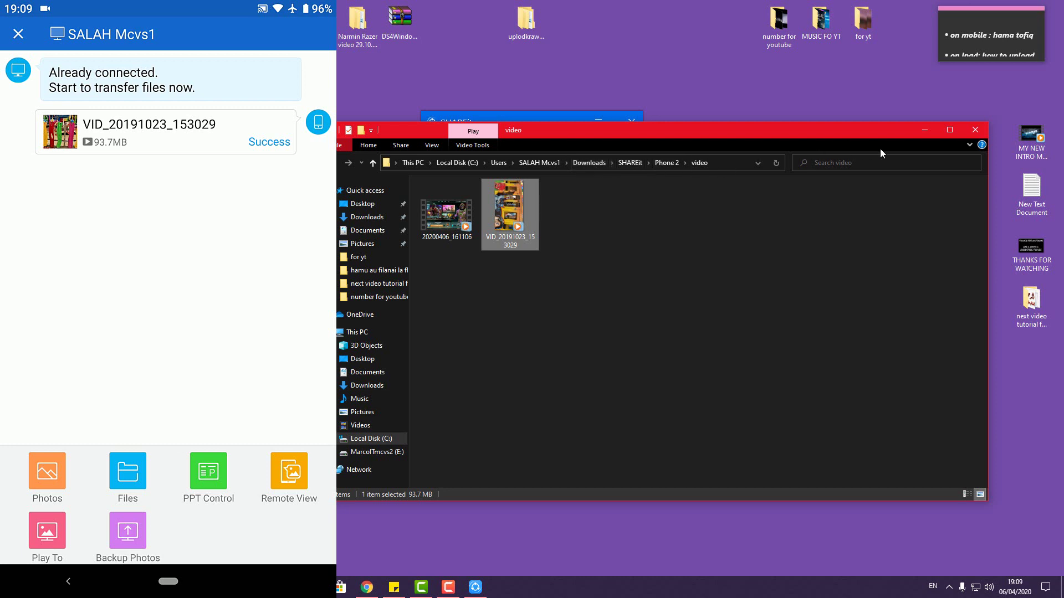
pyautogui.click(975, 130)
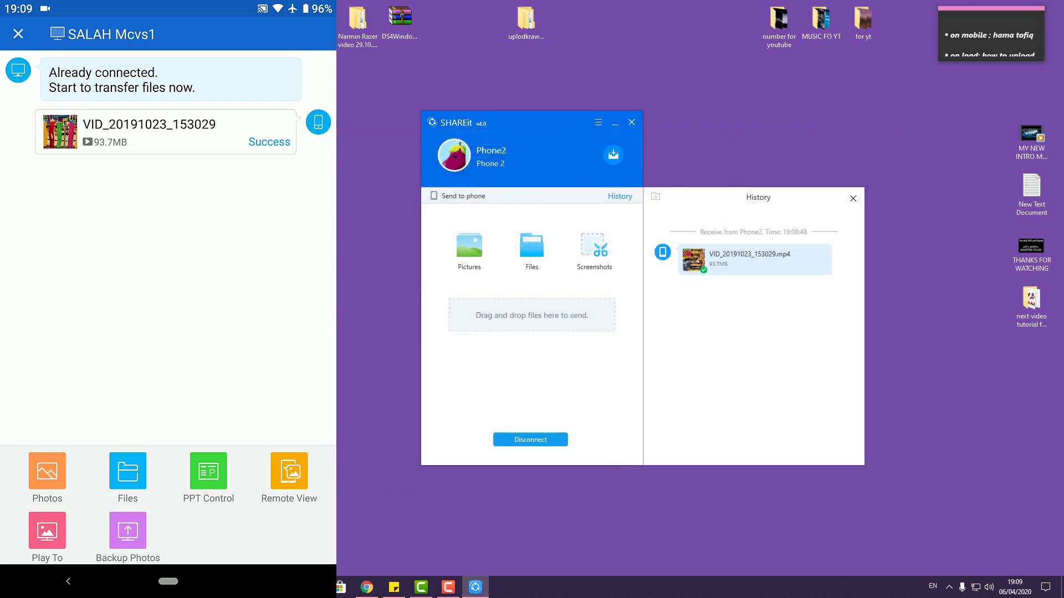
pyautogui.press('super+e')
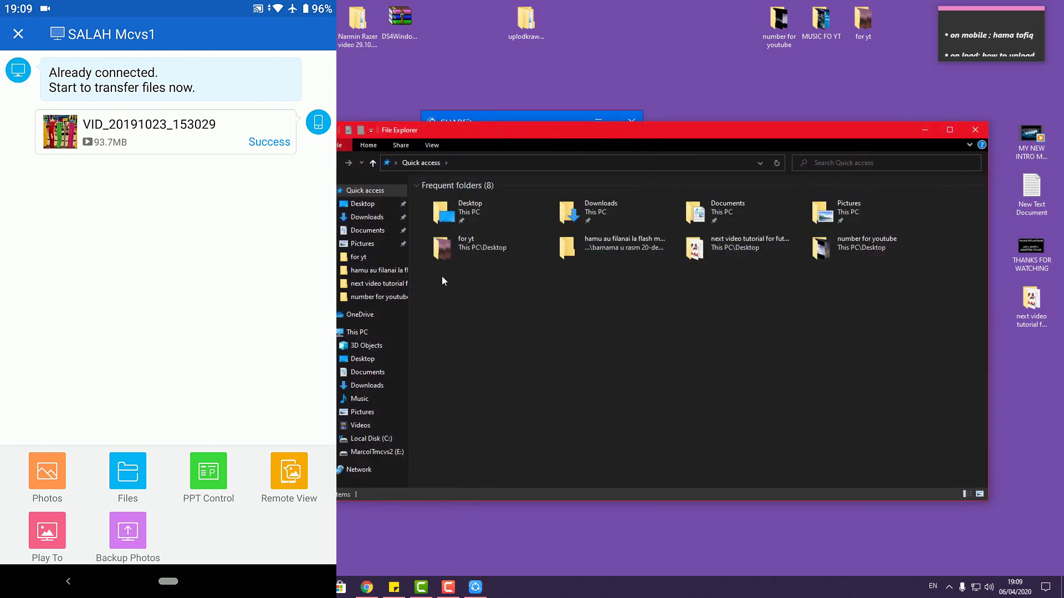
pyautogui.click(383, 220)
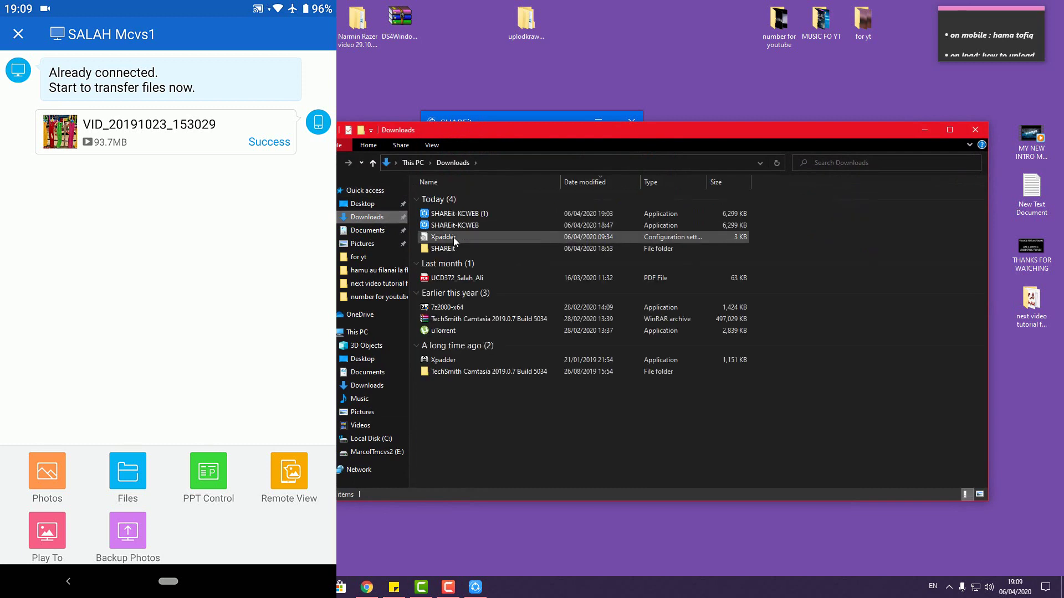
pyautogui.doubleClick(451, 252)
pyautogui.doubleClick(459, 201)
pyautogui.doubleClick(460, 200)
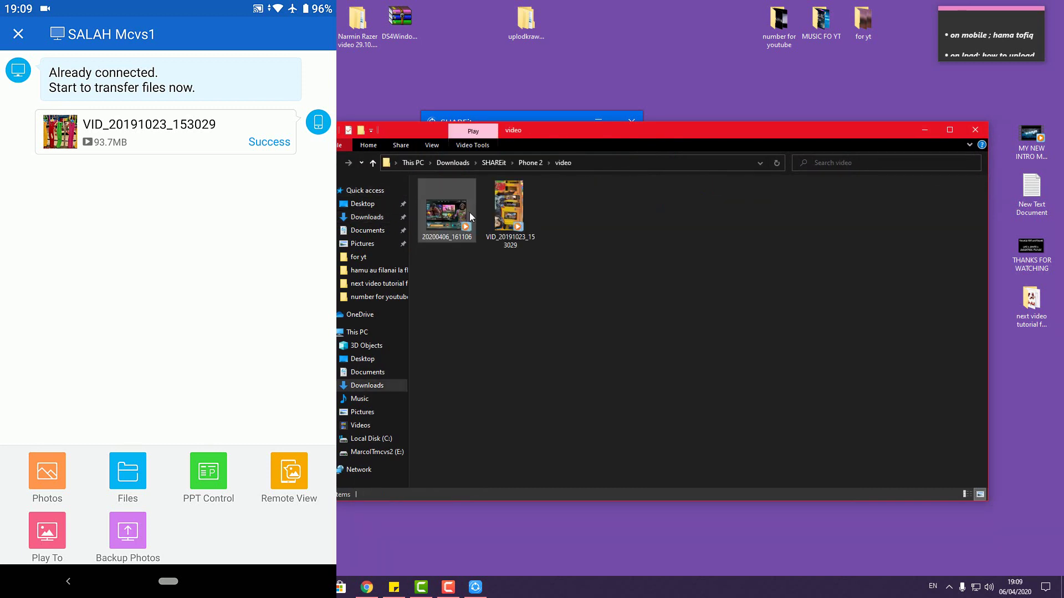
pyautogui.click(513, 221)
pyautogui.doubleClick(513, 221)
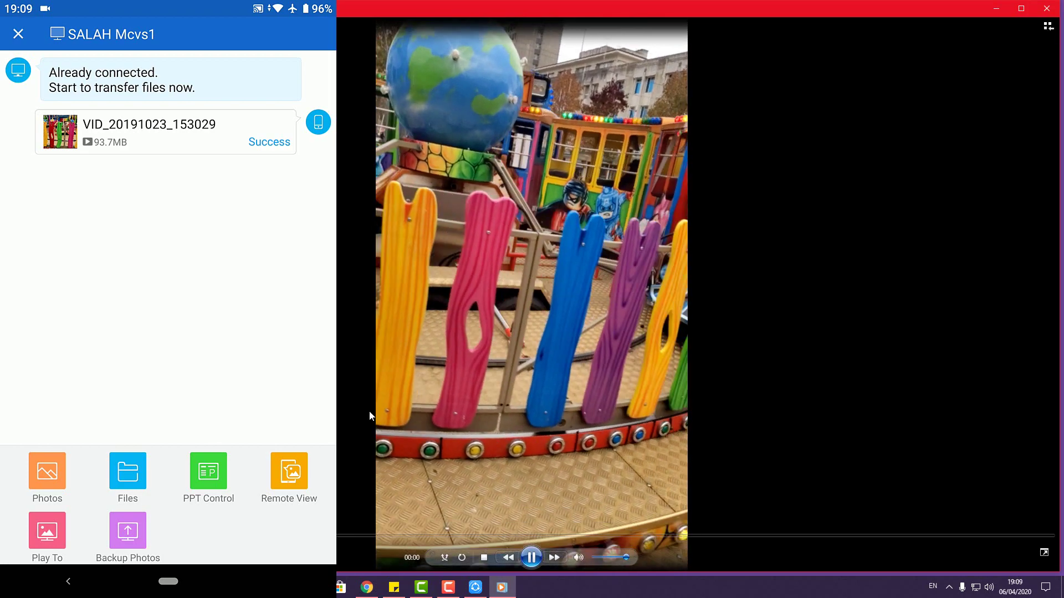
pyautogui.click(1046, 9)
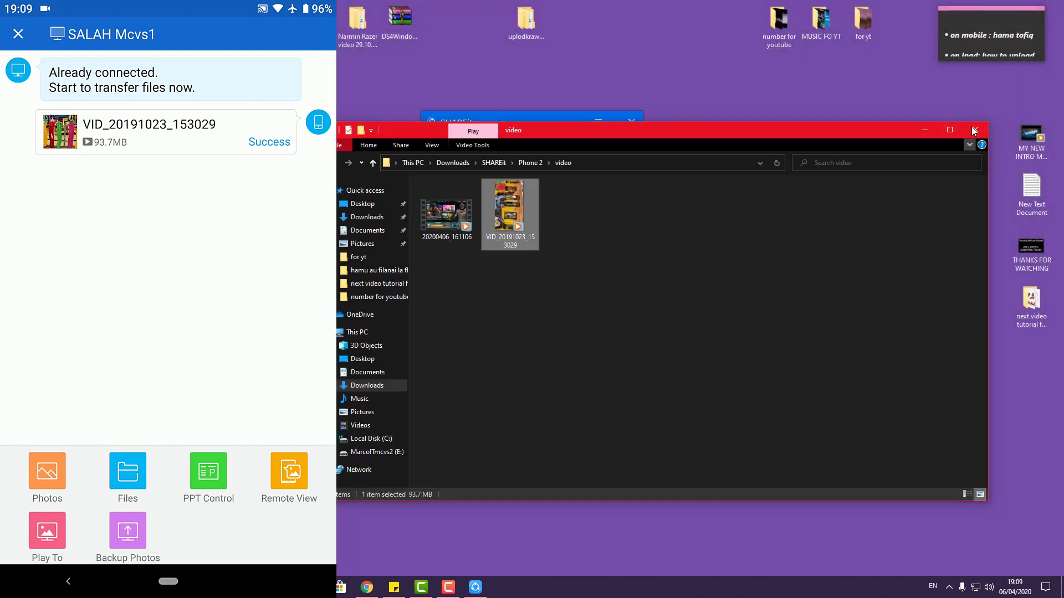
pyautogui.click(974, 131)
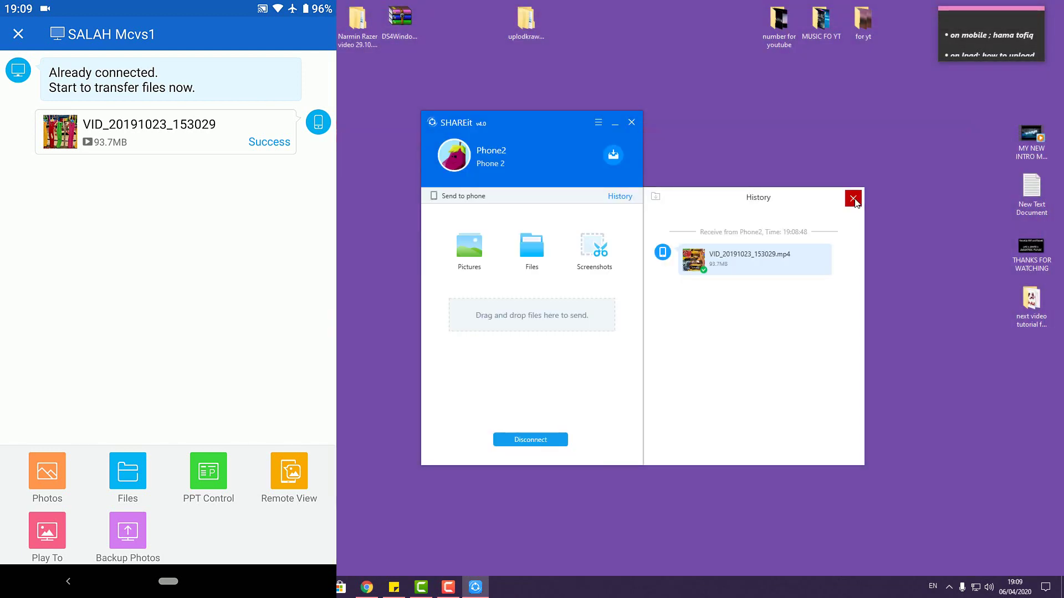
# Close the History panel and drag the 195 KB JPG photo into SHAREit's send area
pyautogui.click(853, 199)
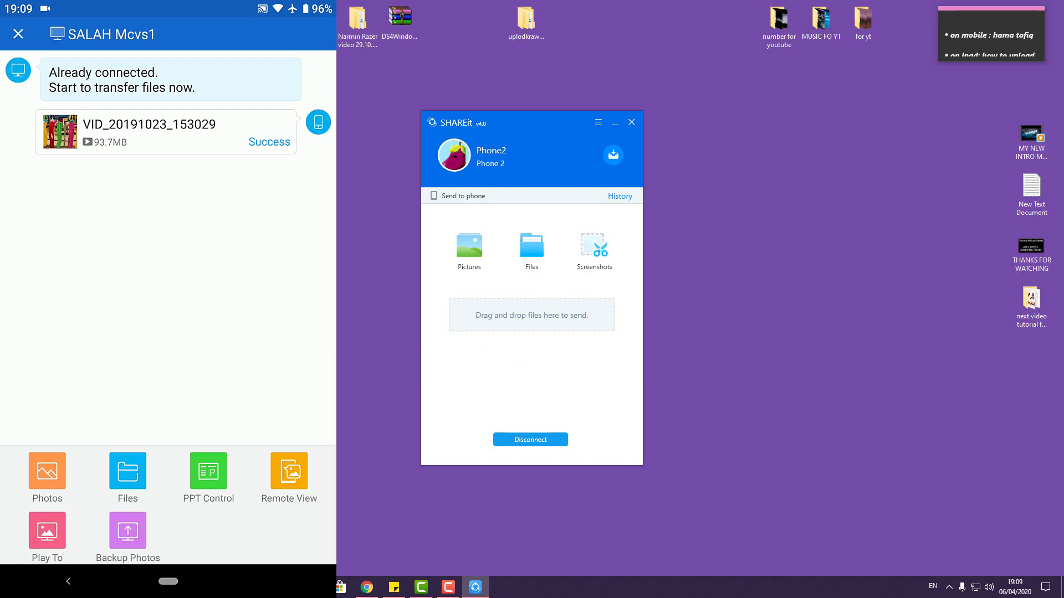
pyautogui.moveTo(467, 332); pyautogui.dragTo(507, 321)
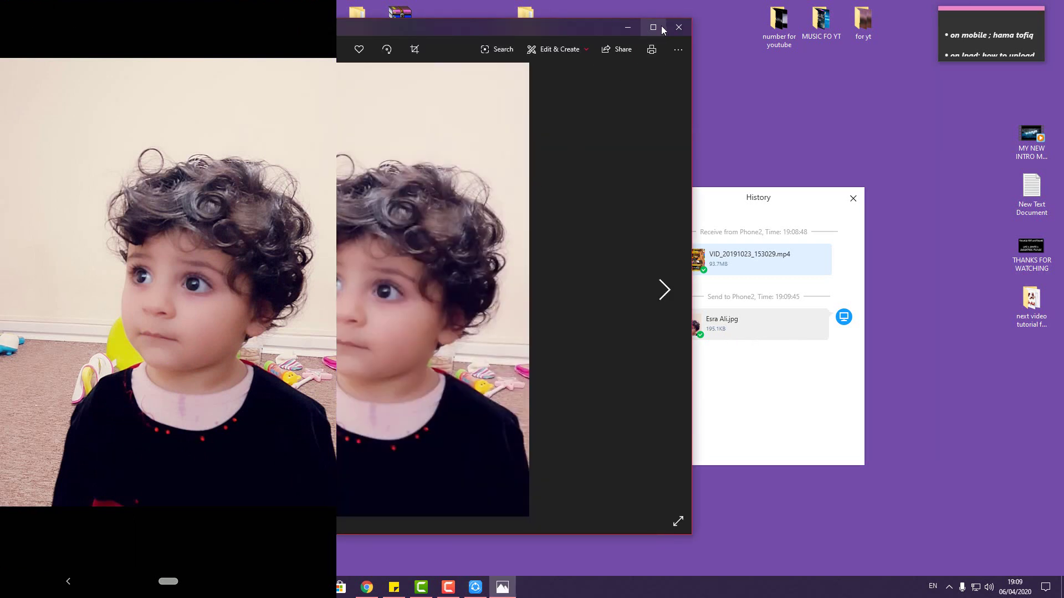
# Close the photo viewer and transfer history panel, then disconnect from Phone2 and confirm
pyautogui.click(672, 28)
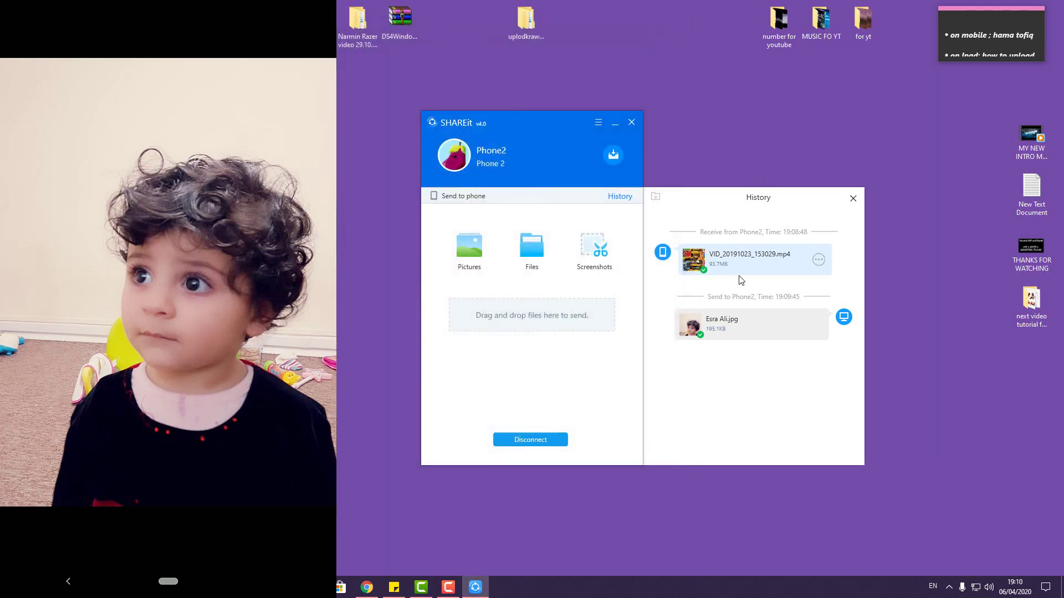
pyautogui.click(853, 199)
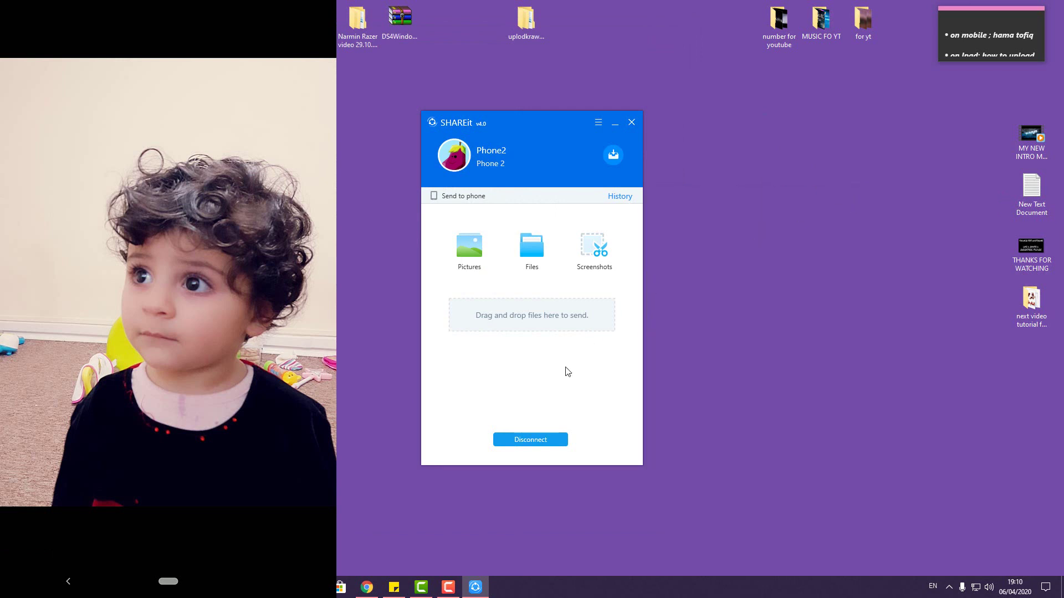
pyautogui.click(520, 440)
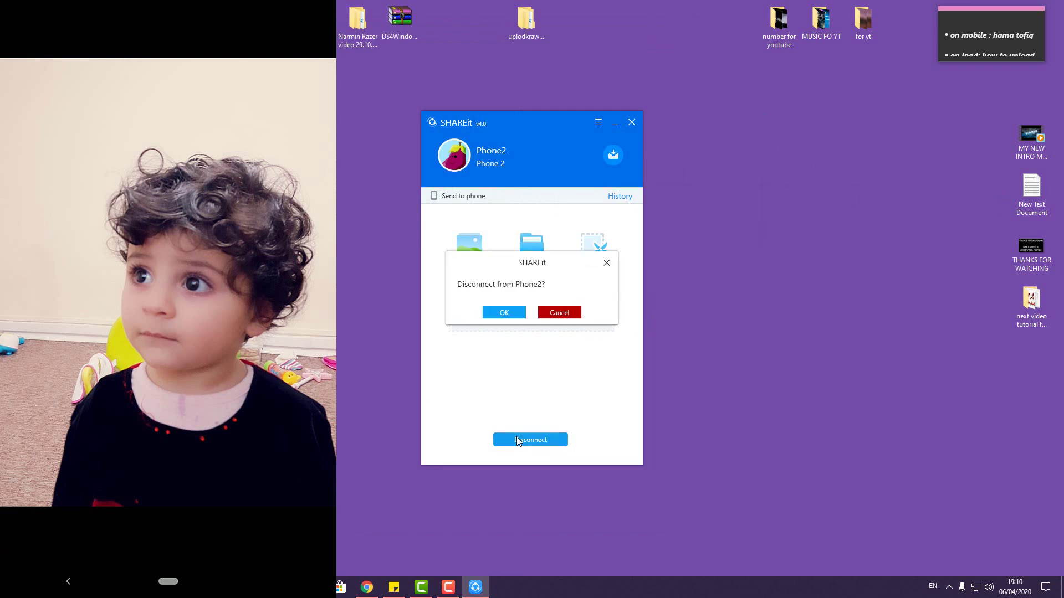
pyautogui.click(502, 312)
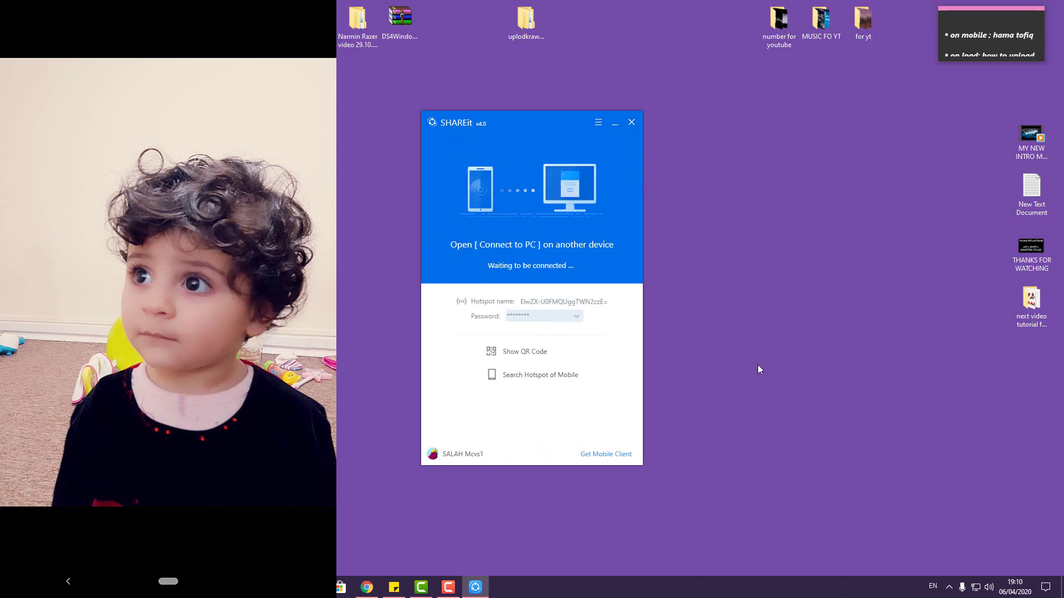